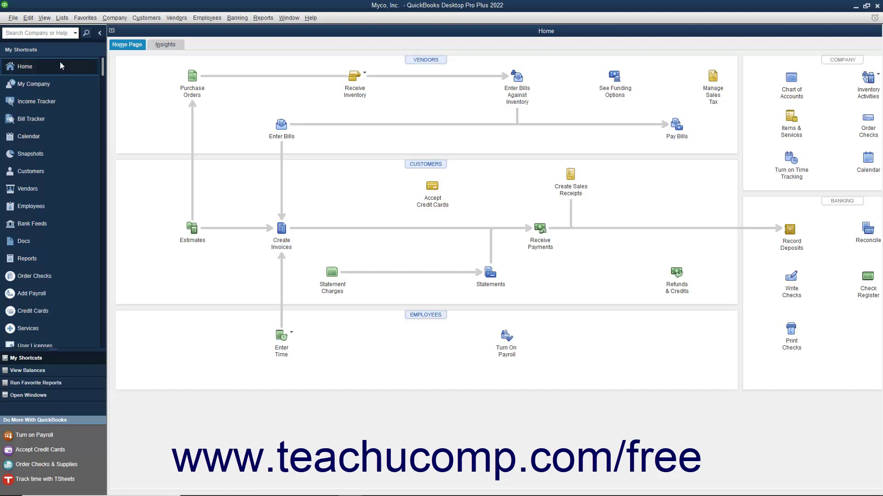
Start Create Local Backup from the File menu with Local backup selected, then open its Options.
click(13, 19)
mouse_move(40, 58)
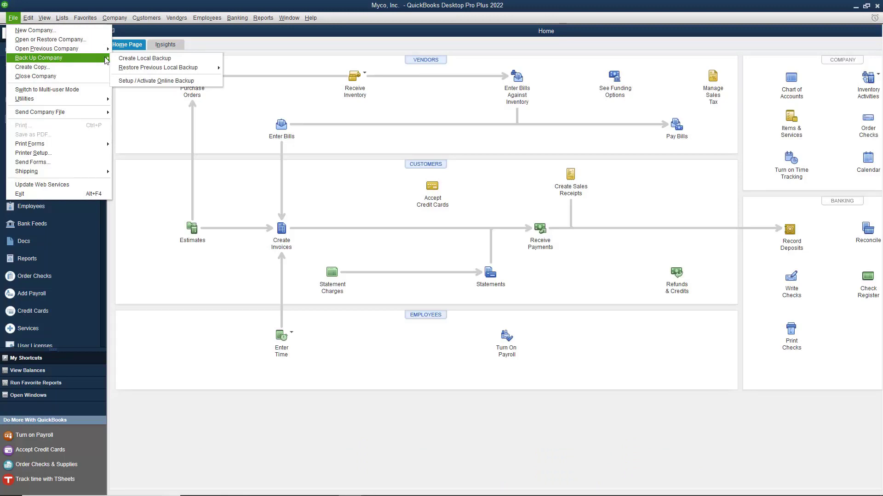
click(120, 61)
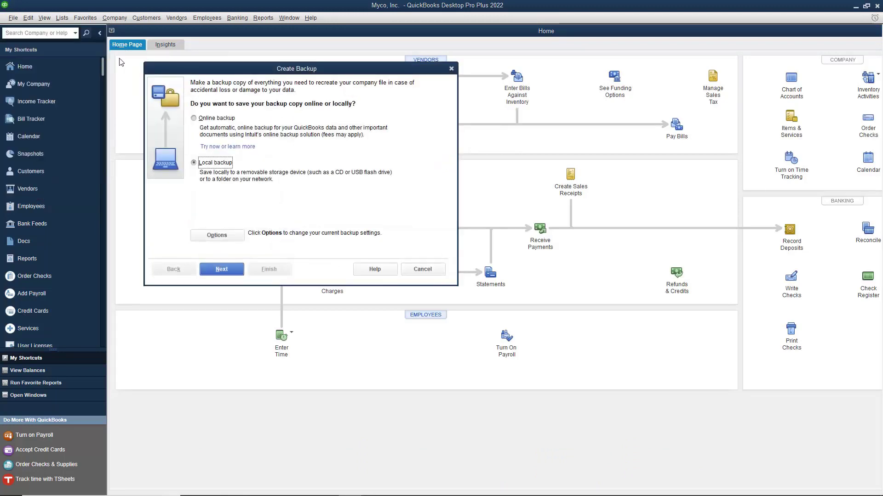
click(195, 163)
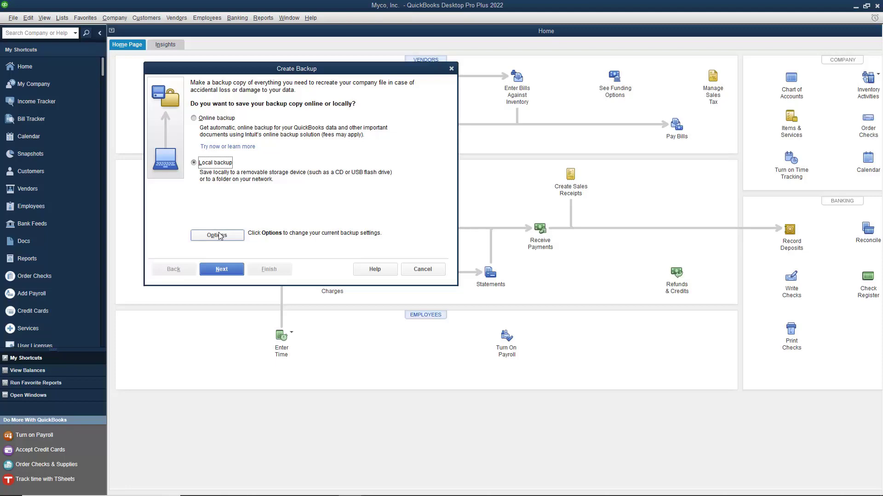
click(220, 235)
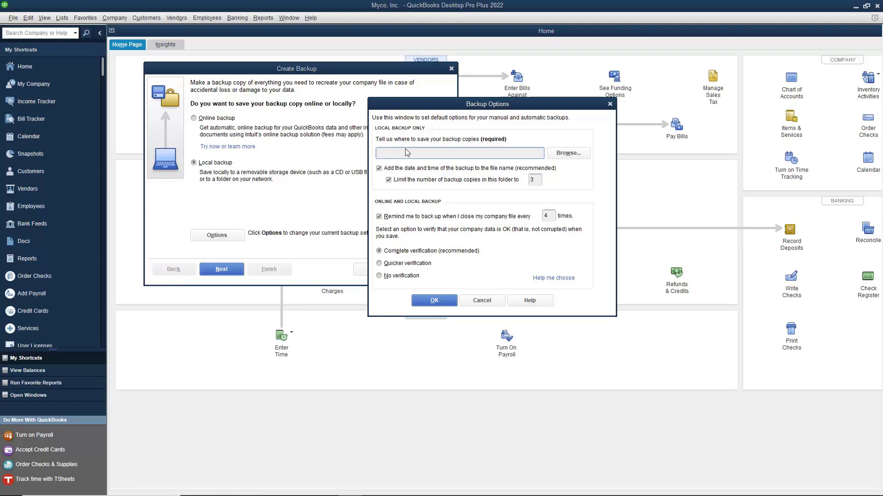
Browse to and confirm the QuickBooks 2020 Backups folder as the local backup location.
click(552, 157)
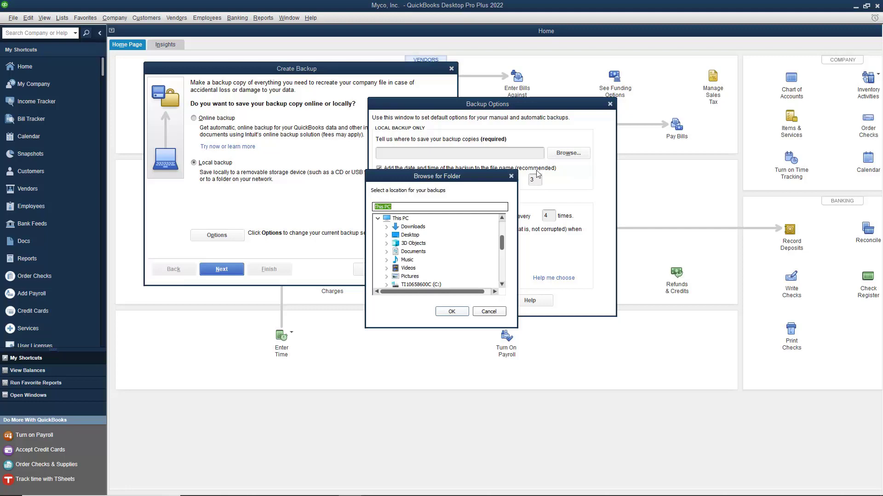
click(471, 228)
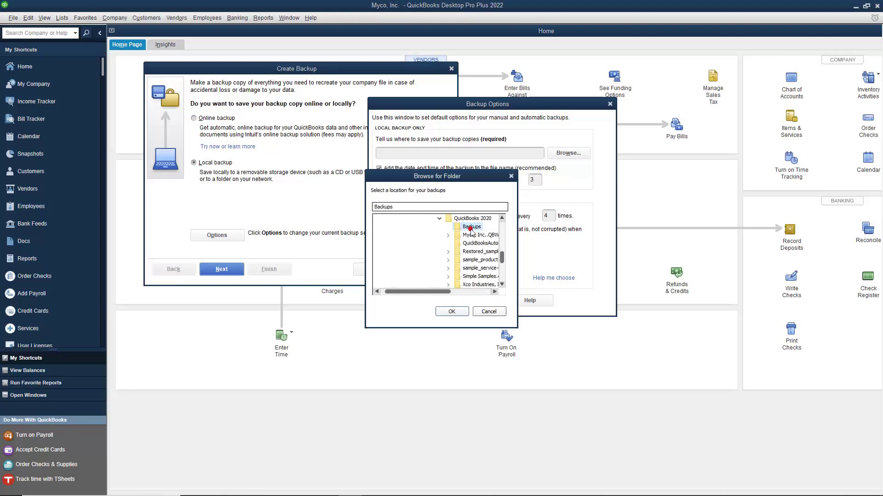
click(452, 311)
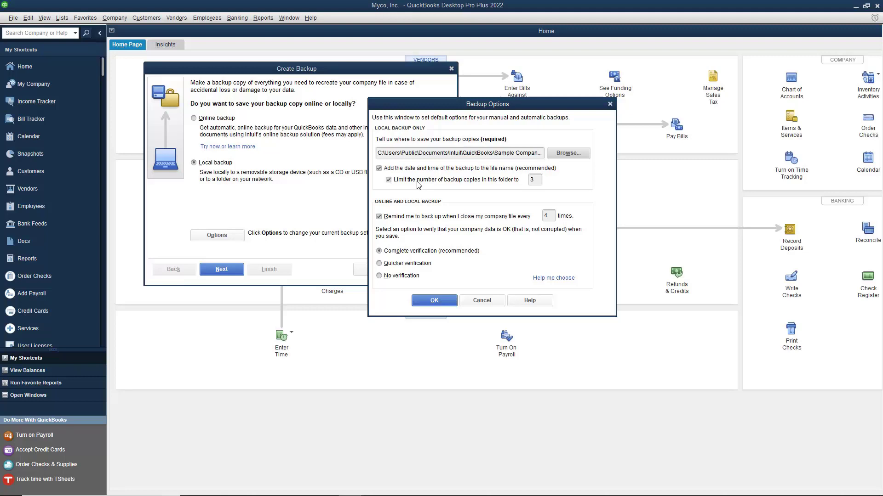
Disable the backup-copy limit and close-time reminders, keep complete verification, and apply.
click(535, 181)
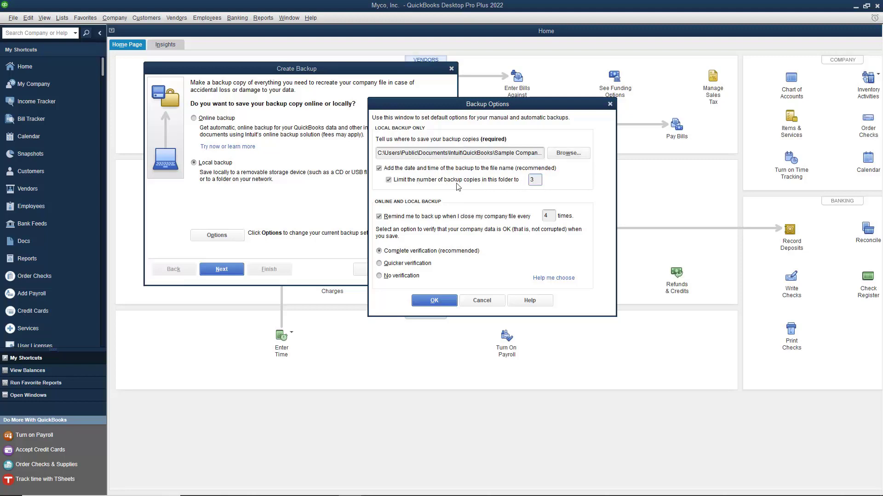
click(389, 180)
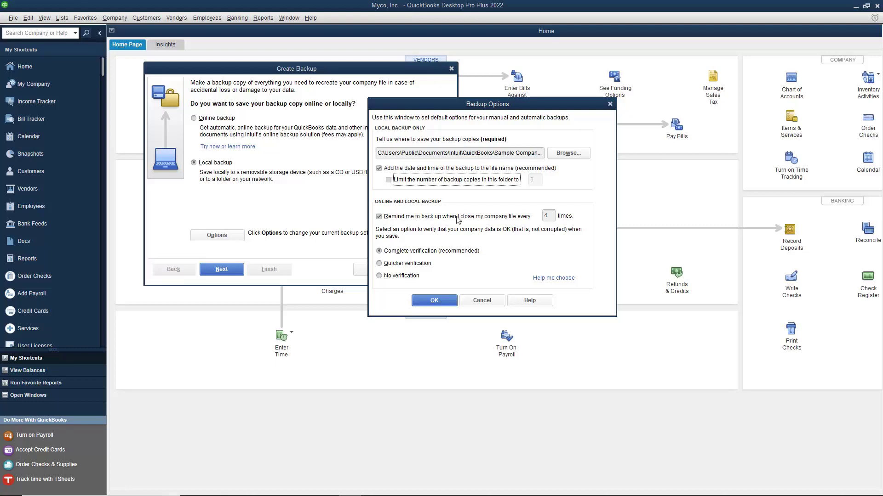
click(546, 215)
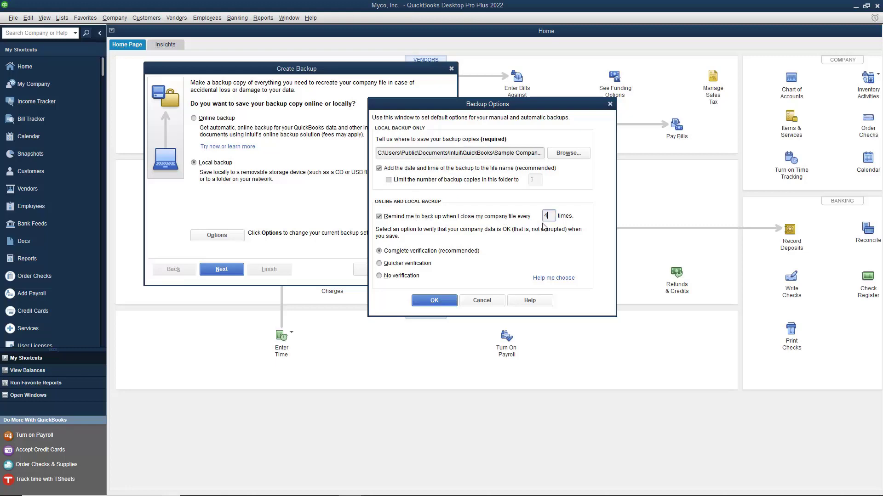
click(377, 216)
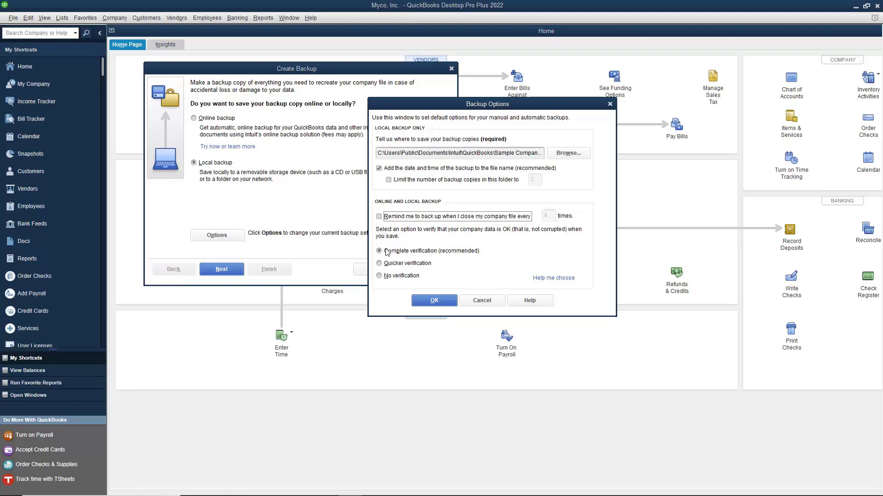
click(387, 251)
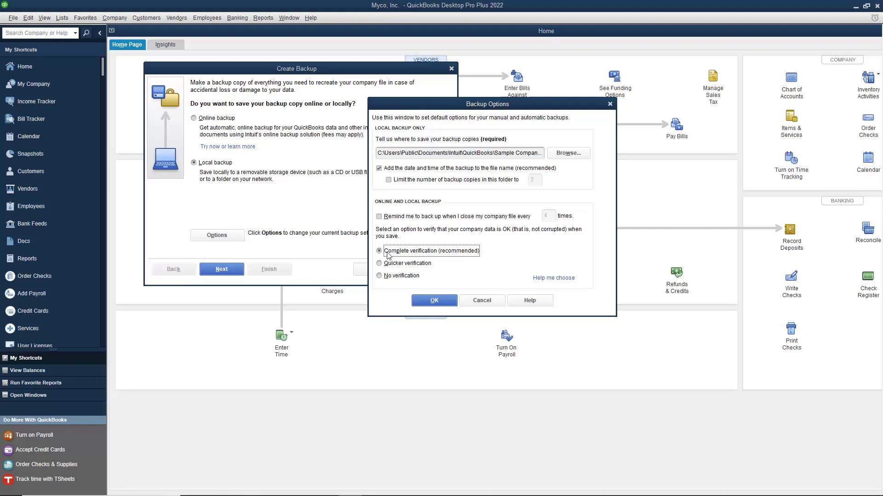
click(424, 302)
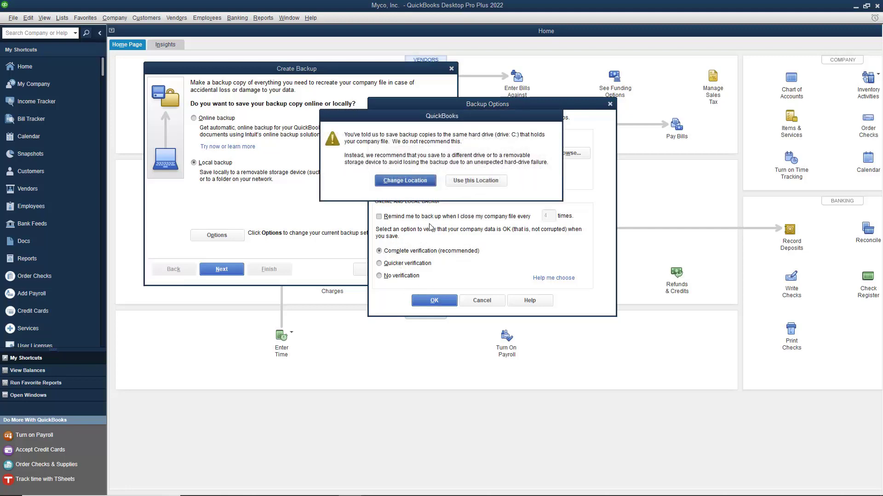
Accept the same-drive backup location warning and advance the Create Backup wizard.
click(454, 182)
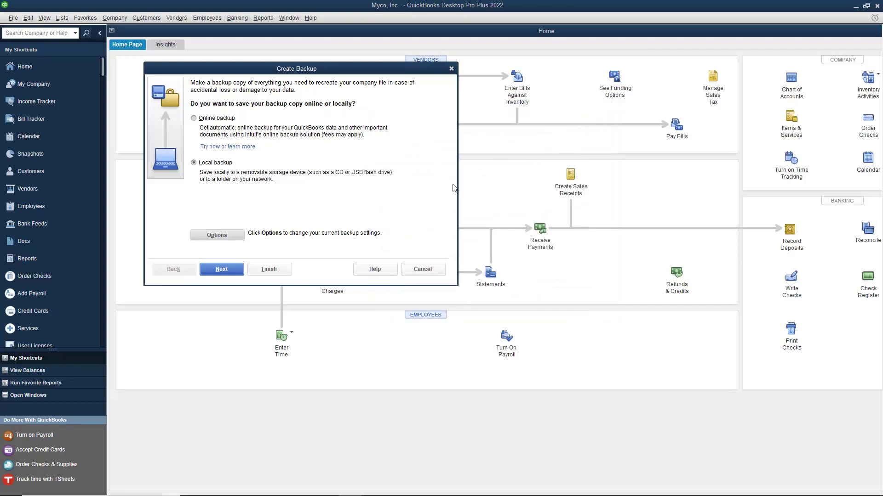
click(241, 274)
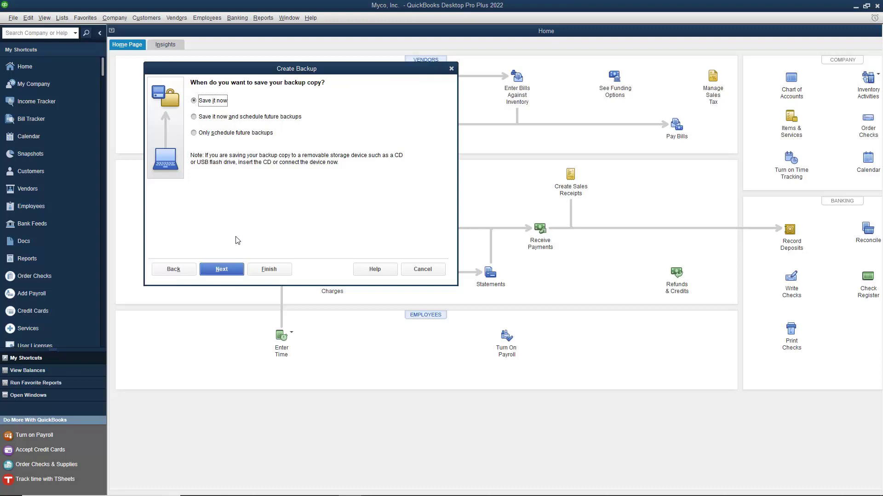
Review the timing options, settle on 'Save it now', and continue to the save dialog.
click(194, 101)
click(199, 119)
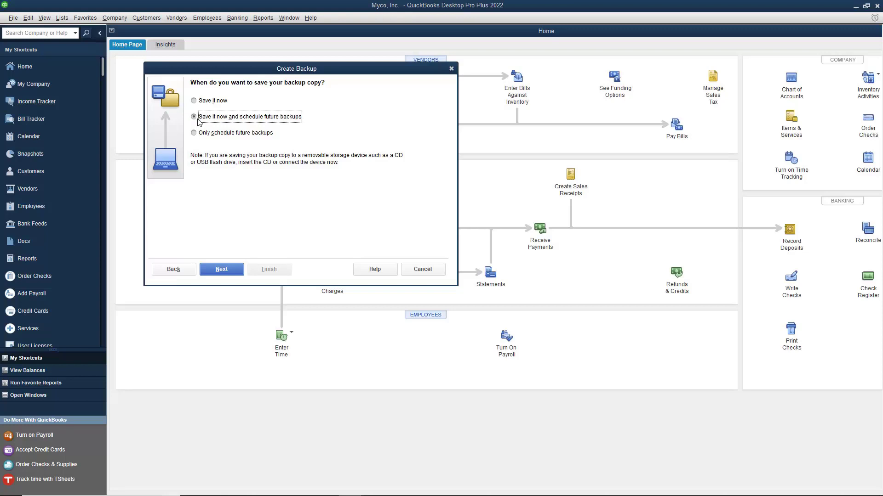
click(198, 135)
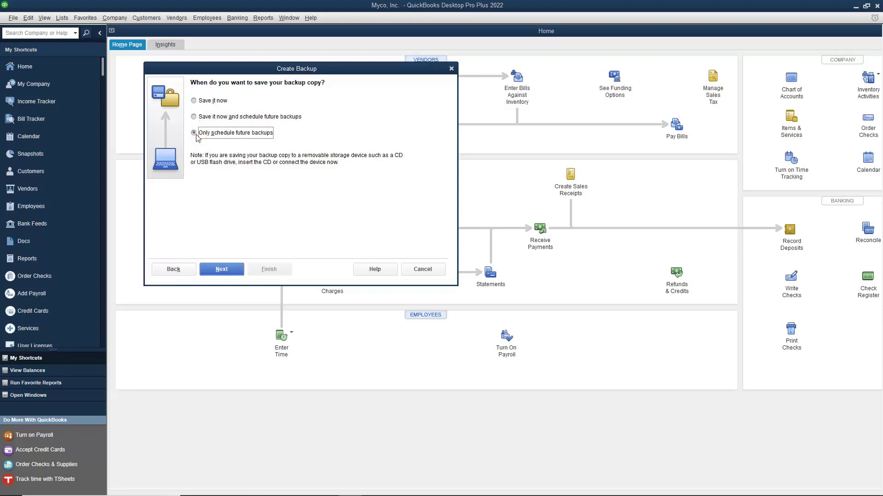
click(194, 101)
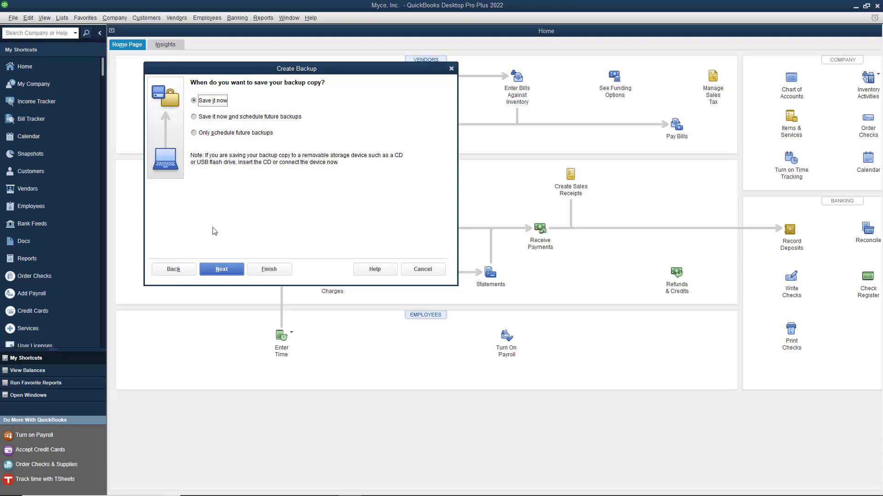
click(221, 270)
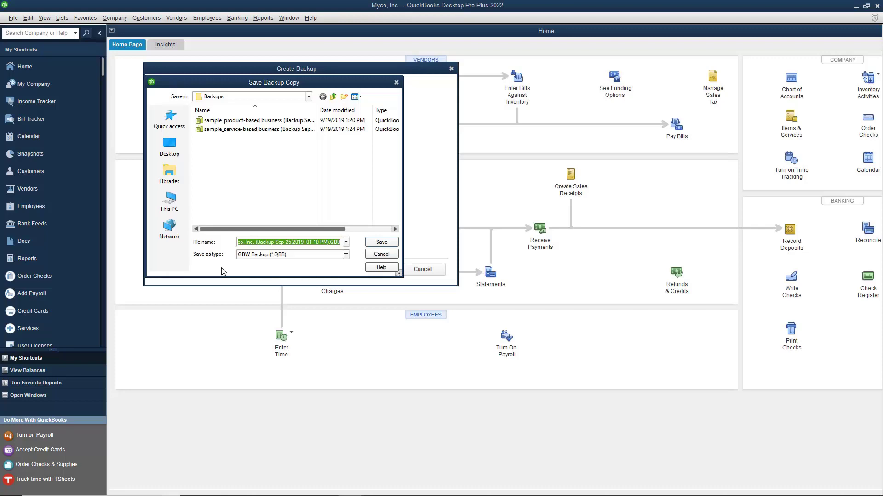
Save the Myco, Inc. backup under its date-stamped .QBB name in the Backups folder.
click(381, 243)
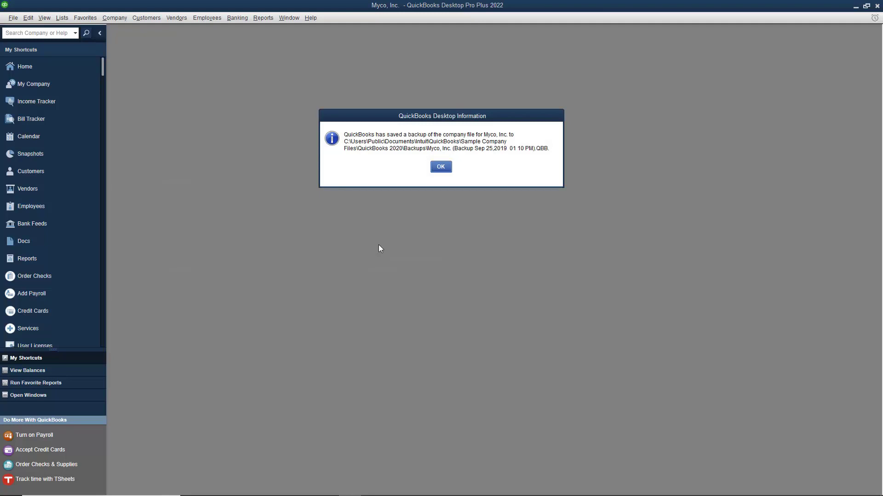
Acknowledge the QuickBooks Desktop Information message confirming the backup was saved.
click(440, 168)
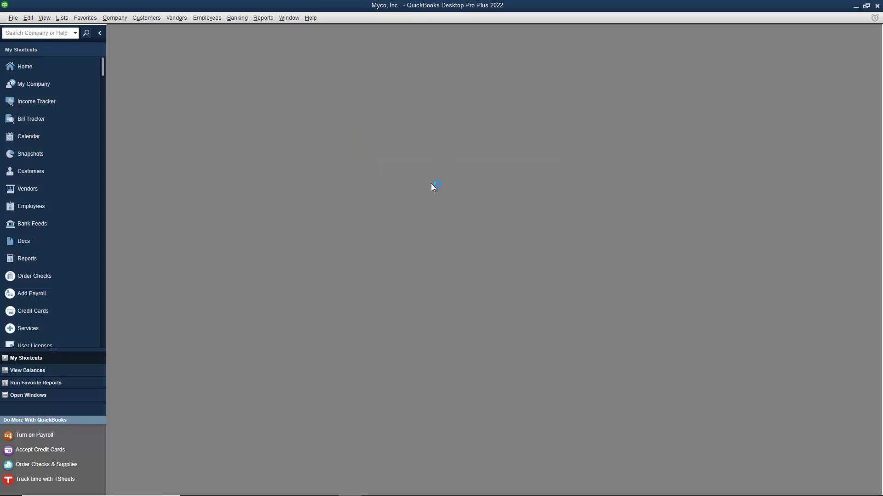